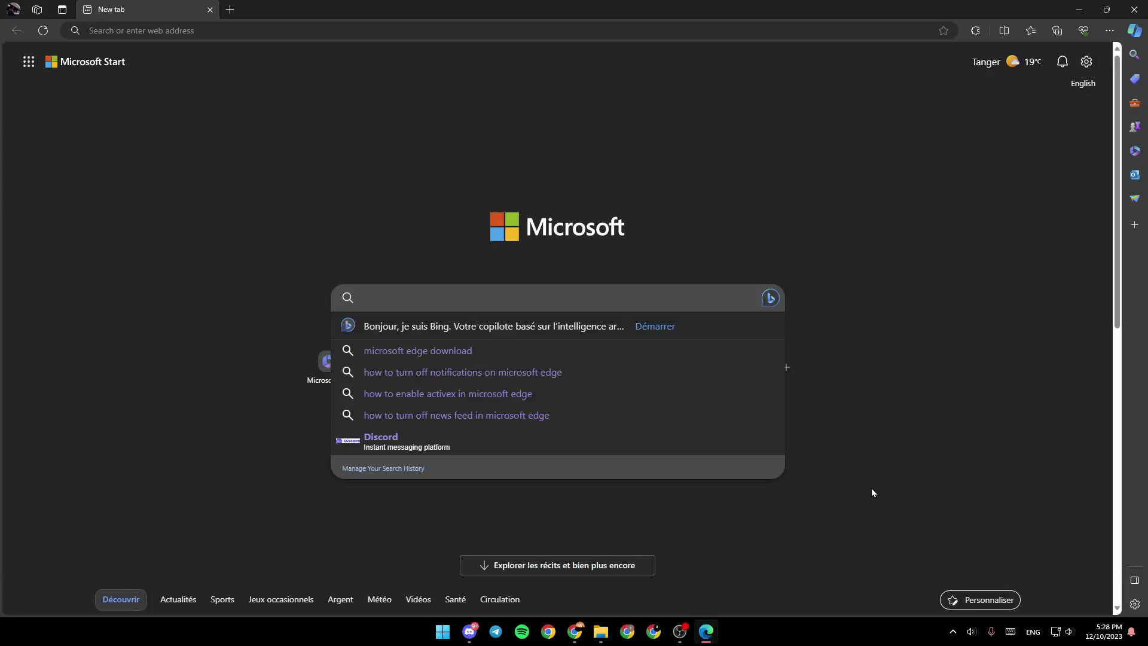
Dismiss the search suggestions dropdown on Edge's new tab page.
{"action": "left_click", "coordinate": [871, 488]}
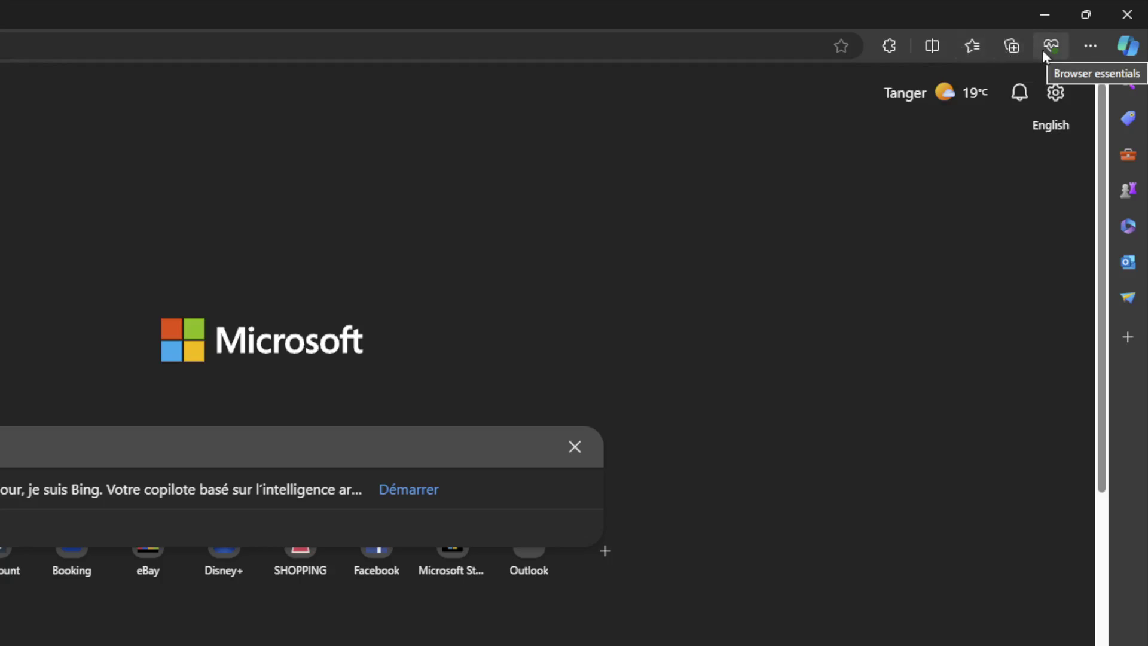
Open Edge's Settings page from the options menu and show the Profiles section.
{"action": "left_click", "coordinate": [1087, 51]}
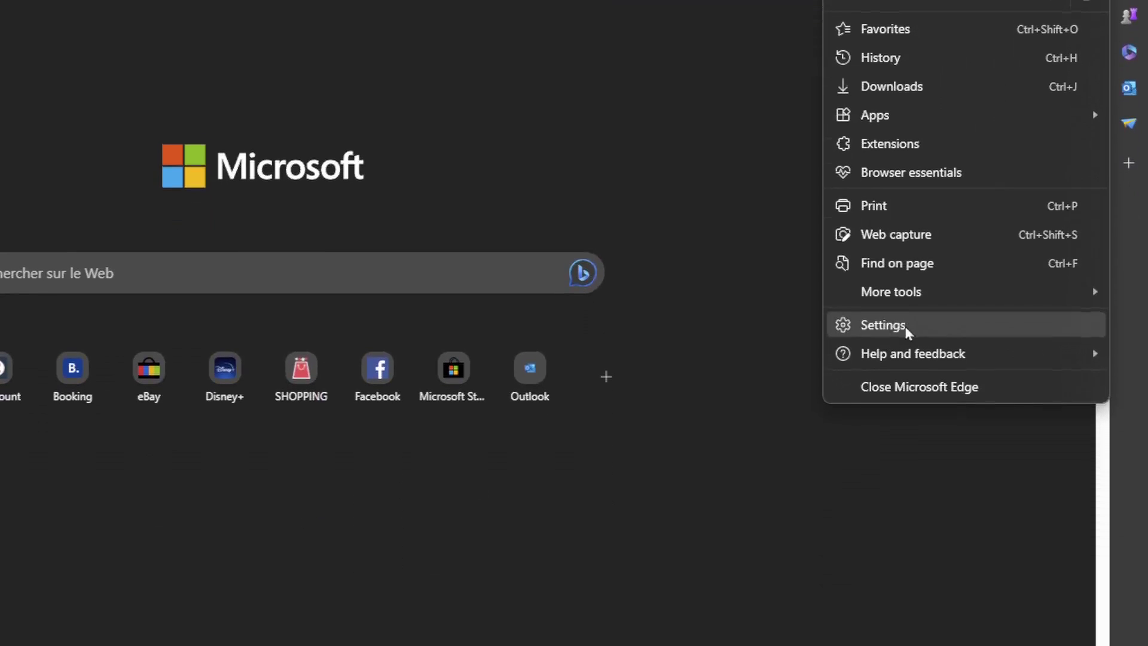
{"action": "left_click", "coordinate": [901, 328]}
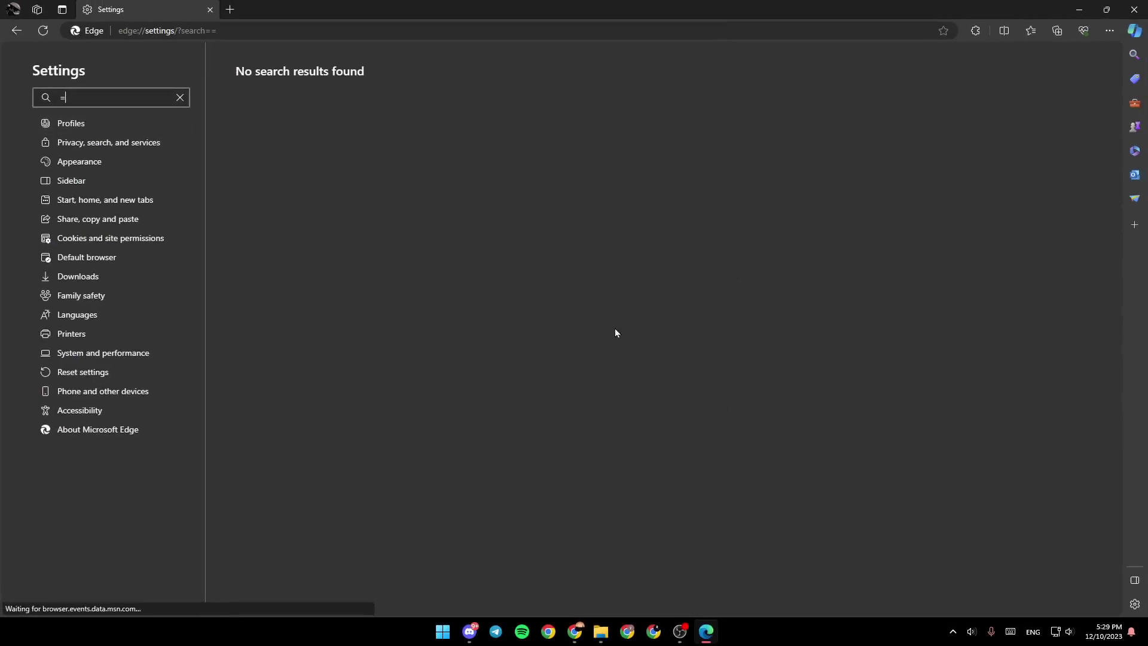
{"action": "left_click", "coordinate": [179, 98]}
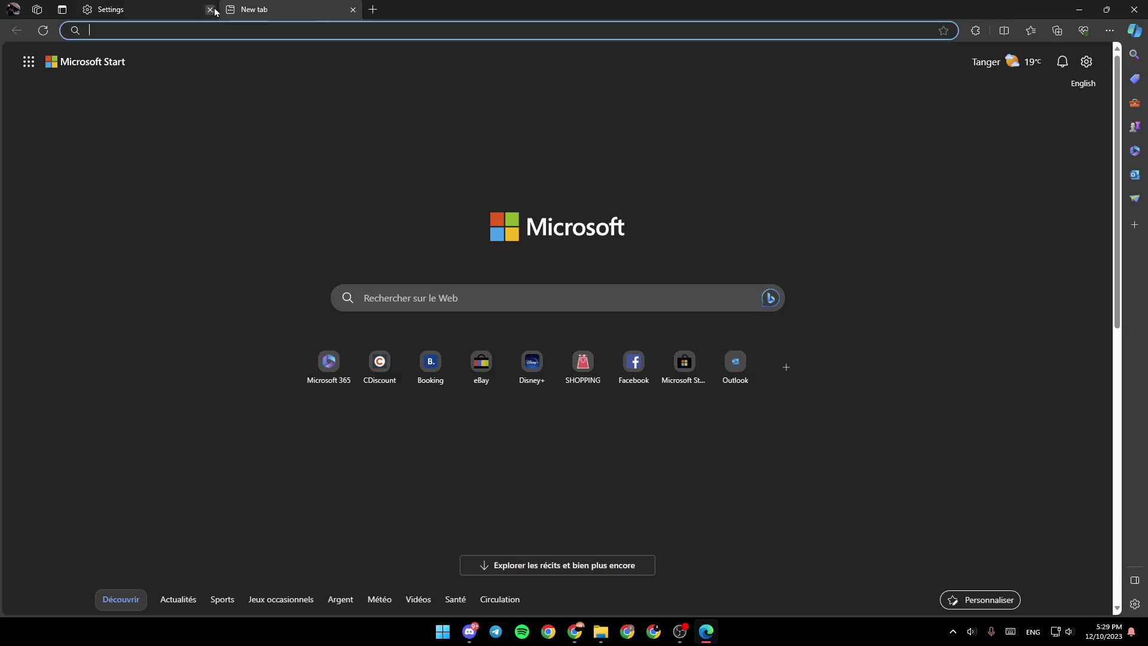
Replace Edge's Settings tab with a new tab and begin a Start menu search.
{"action": "left_click", "coordinate": [229, 10]}
{"action": "left_click", "coordinate": [209, 9]}
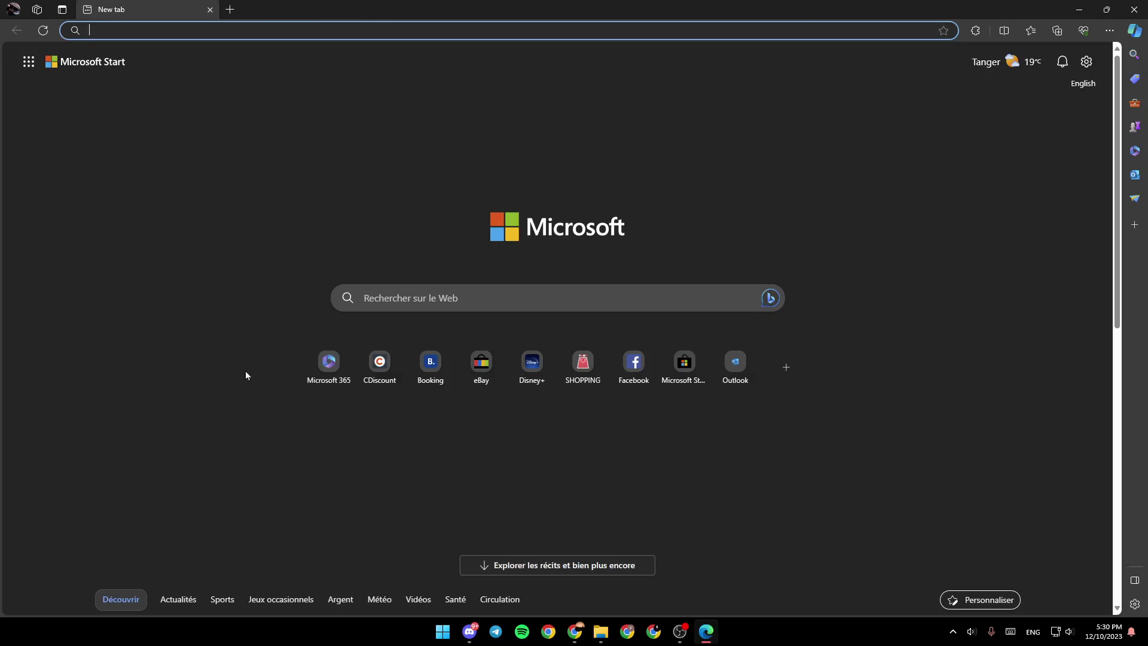
{"action": "left_click", "coordinate": [442, 630]}
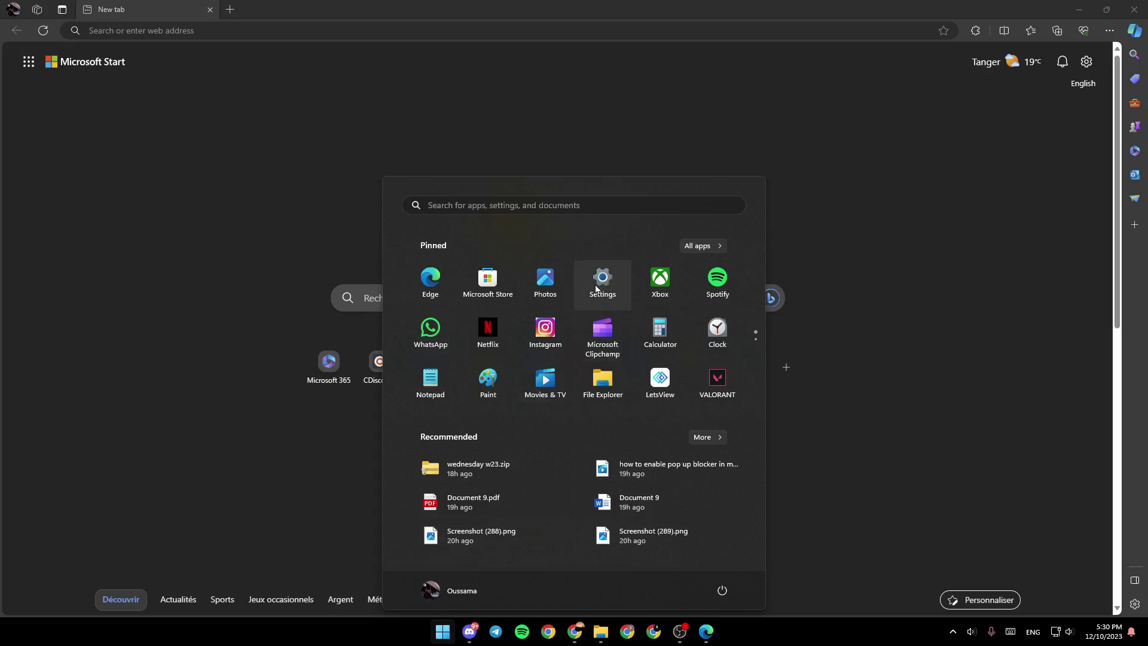
{"action": "left_click", "coordinate": [502, 205]}
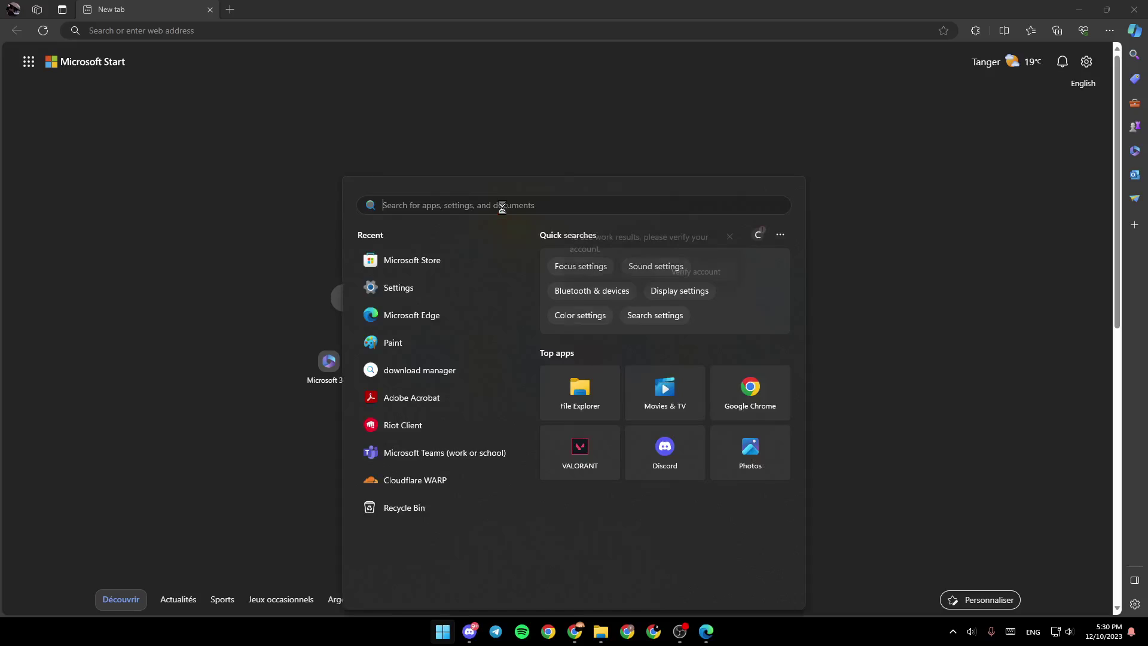
{"action": "type", "text": "settings"}
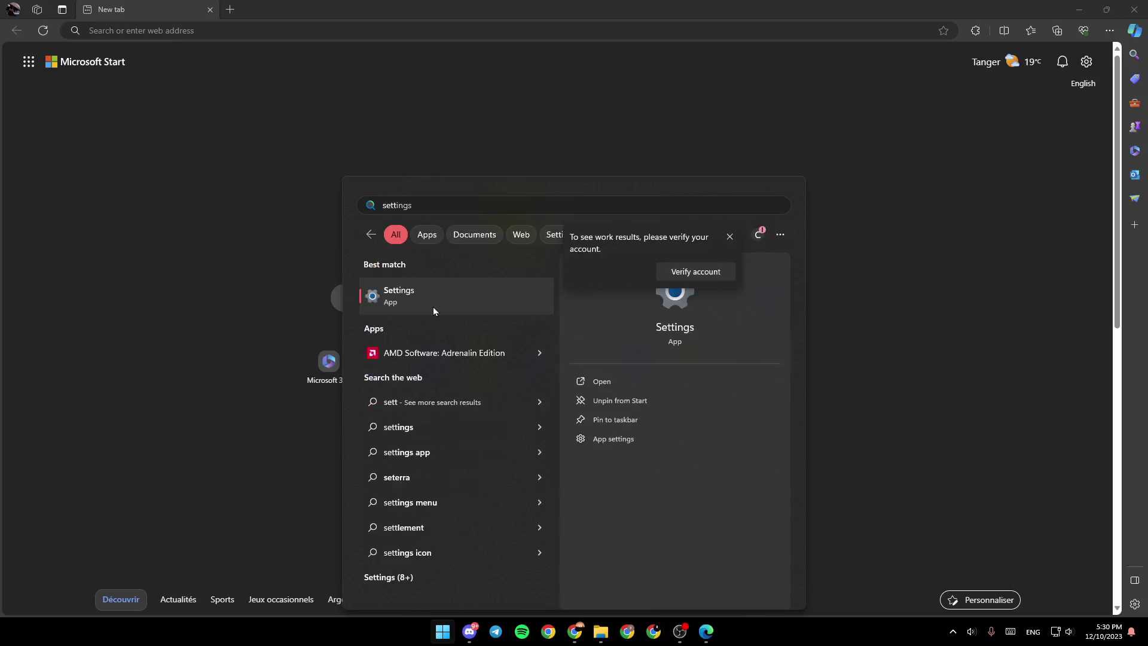
Open the Settings app from the Start menu's best-match result.
{"action": "left_click", "coordinate": [434, 307]}
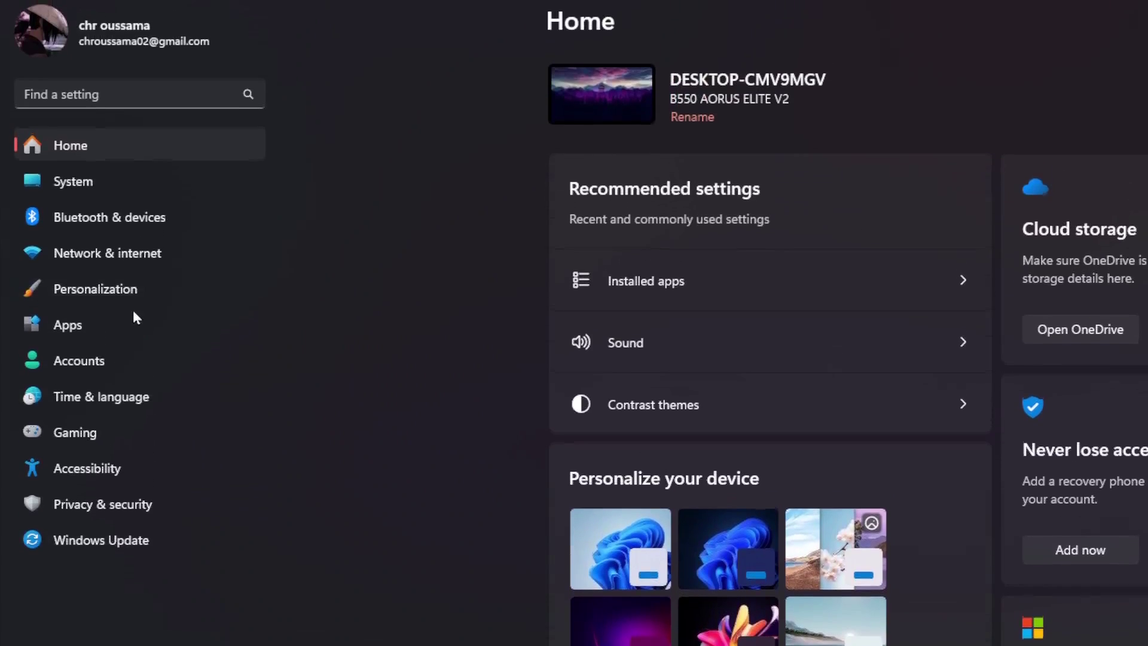
Go to Apps > Default apps in Windows Settings.
{"action": "left_click", "coordinate": [127, 324]}
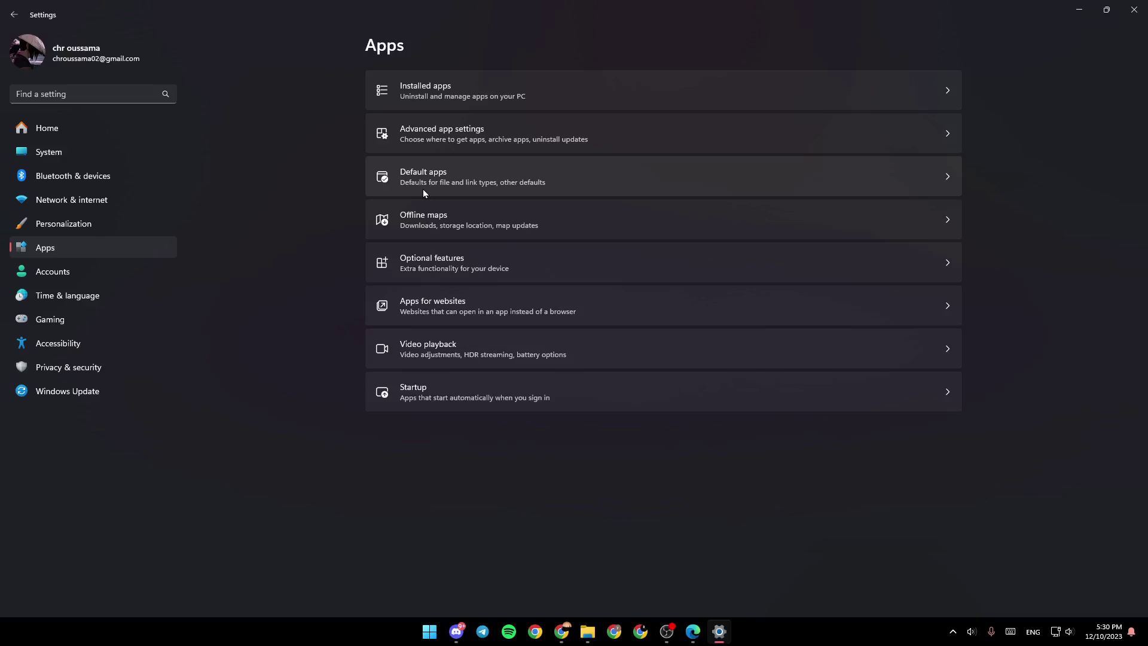
{"action": "left_click", "coordinate": [486, 179]}
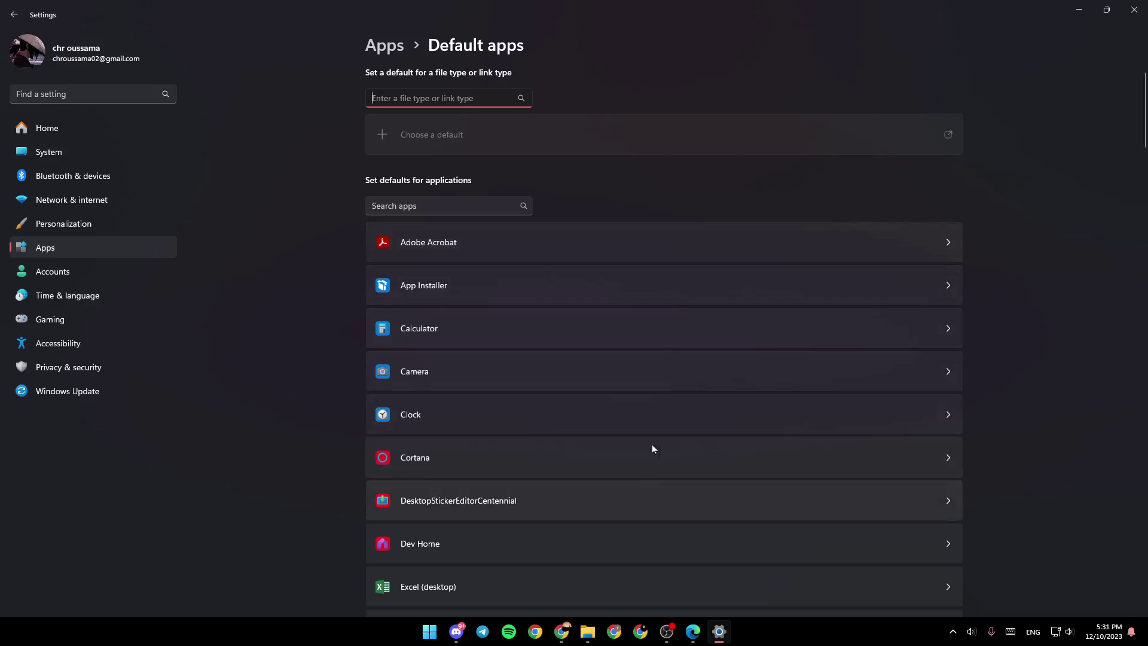
{"action": "scroll", "coordinate": [1002, 287], "scroll_direction": "down", "scroll_amount": 3}
{"action": "scroll", "coordinate": [1003, 287], "scroll_direction": "down", "scroll_amount": 2}
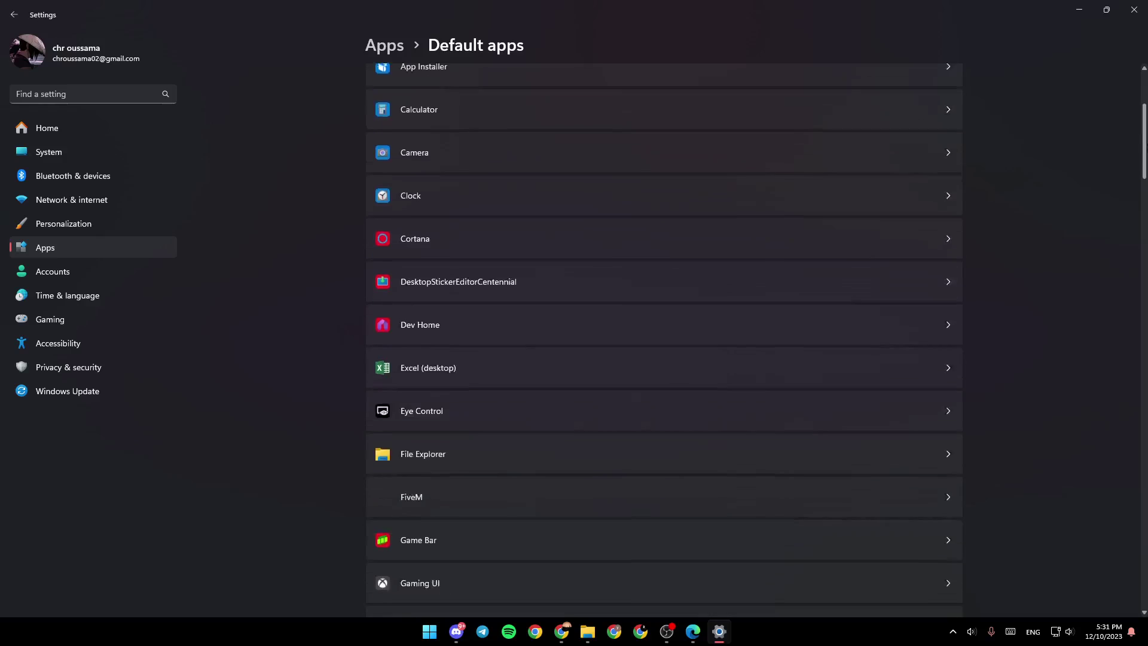
{"action": "scroll", "coordinate": [1002, 286], "scroll_direction": "down", "scroll_amount": 3}
{"action": "scroll", "coordinate": [1002, 287], "scroll_direction": "down", "scroll_amount": 2}
{"action": "scroll", "coordinate": [1003, 288], "scroll_direction": "down", "scroll_amount": 2}
{"action": "scroll", "coordinate": [1003, 287], "scroll_direction": "down", "scroll_amount": 2}
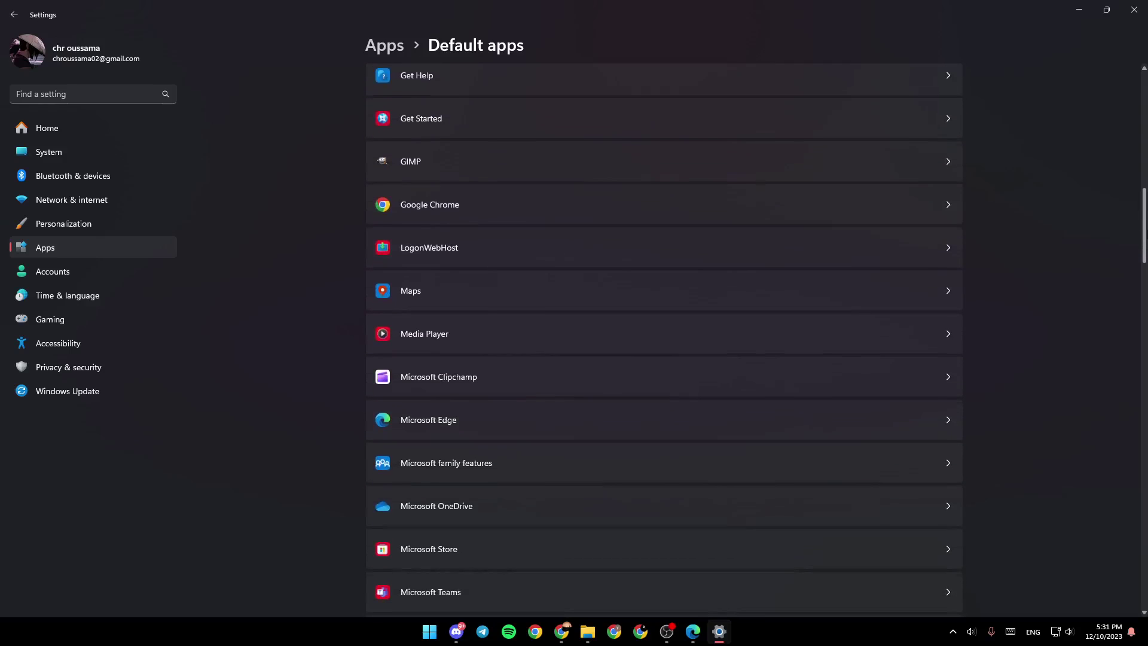
Open Microsoft Edge's defaults and review the .html app chooser, keeping Google Chrome.
{"action": "left_click", "coordinate": [939, 428]}
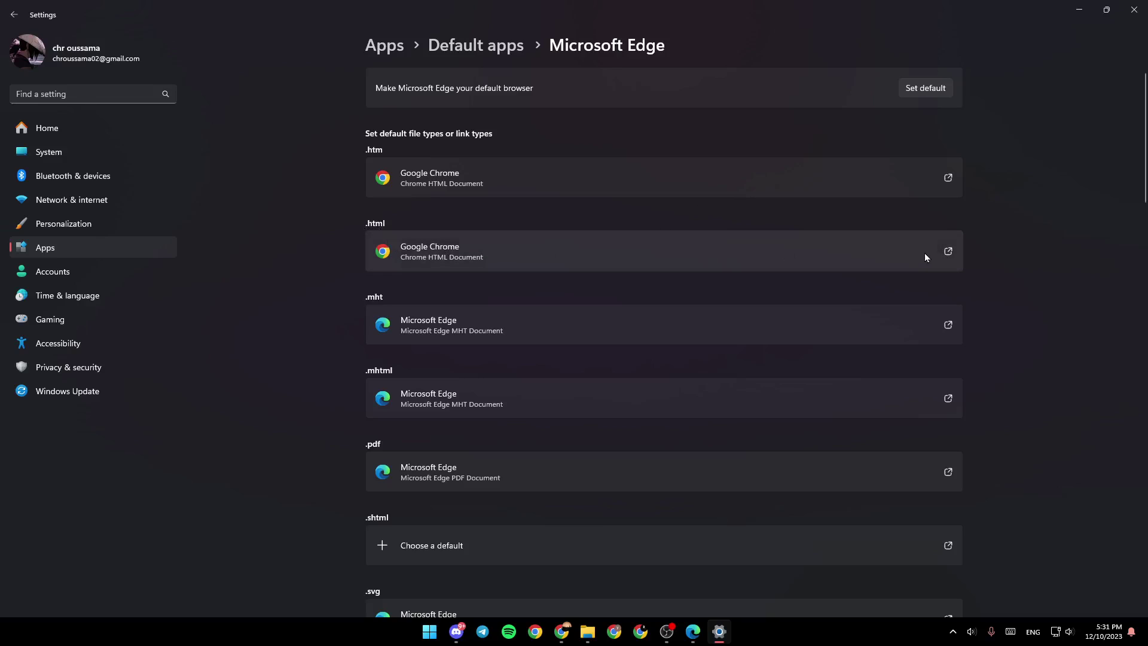
{"action": "left_click", "coordinate": [947, 251]}
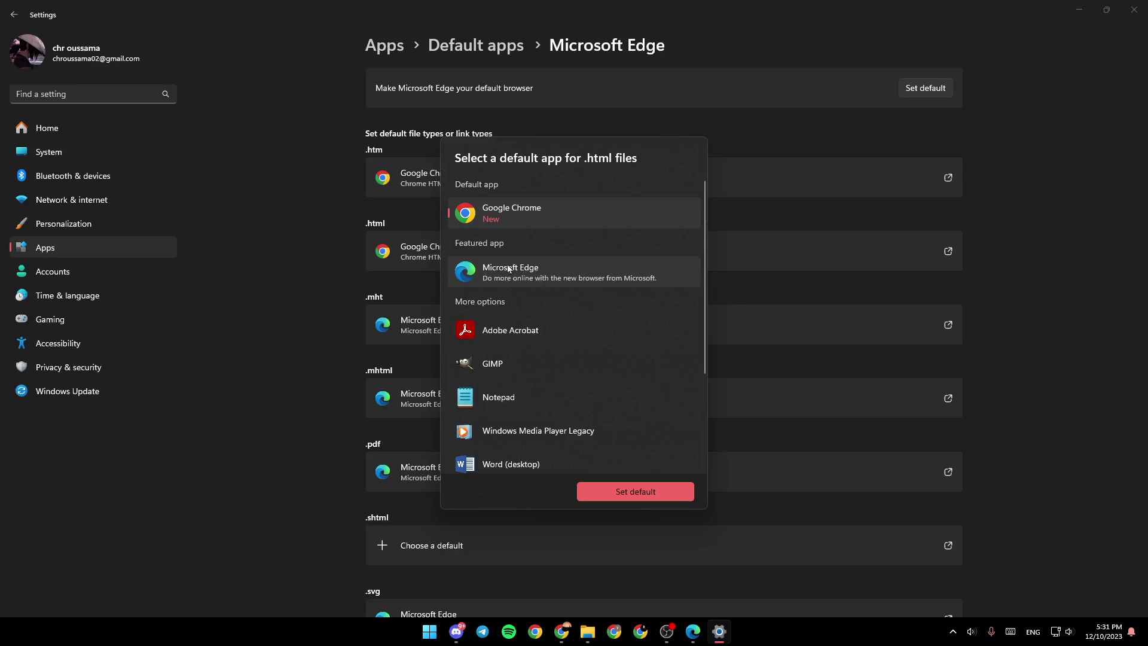
{"action": "left_click", "coordinate": [986, 242]}
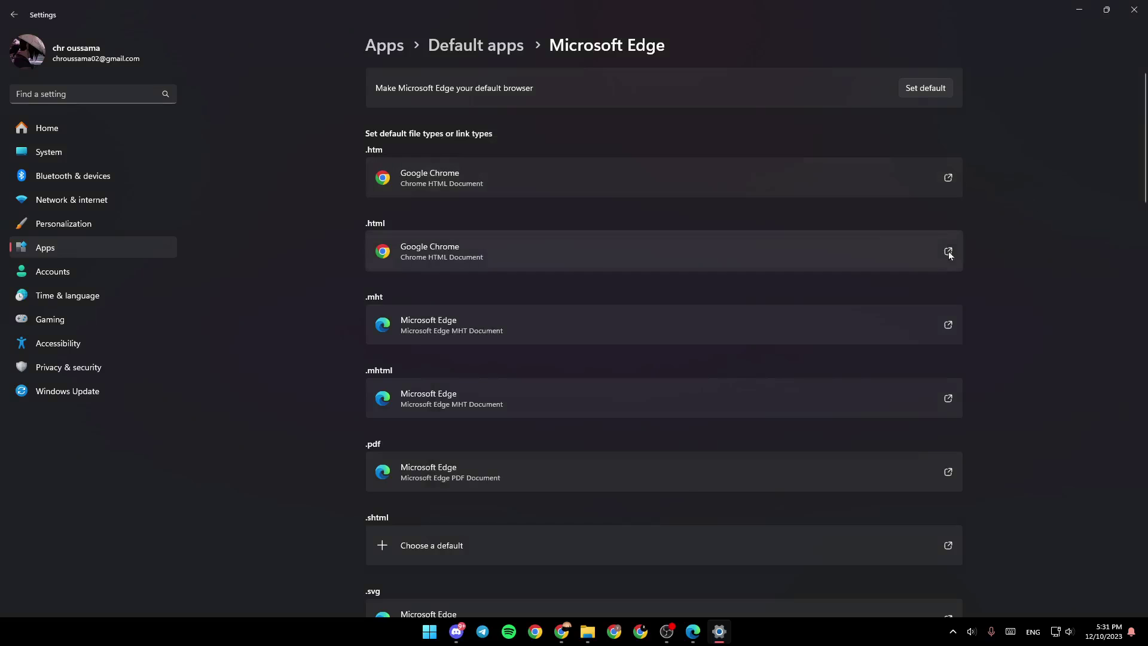